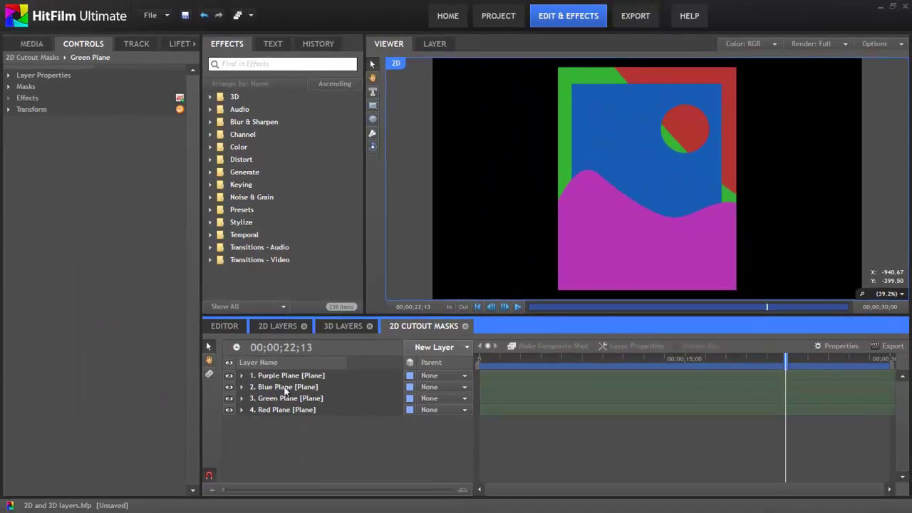
Try stacking Blue Plane above Purple Plane, then restore the original layer order
click(188, 437)
mouse_move(285, 387)
mouse_down()
mouse_move(288, 377)
mouse_move(289, 401)
mouse_move(287, 388)
mouse_up()
click(288, 401)
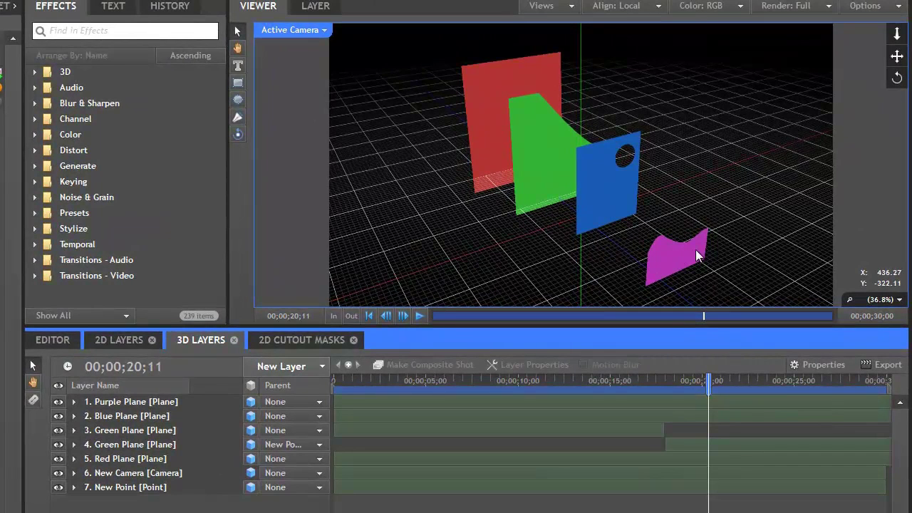
Drag Purple Plane below New Point to layer position 7, then deselect it
click(136, 404)
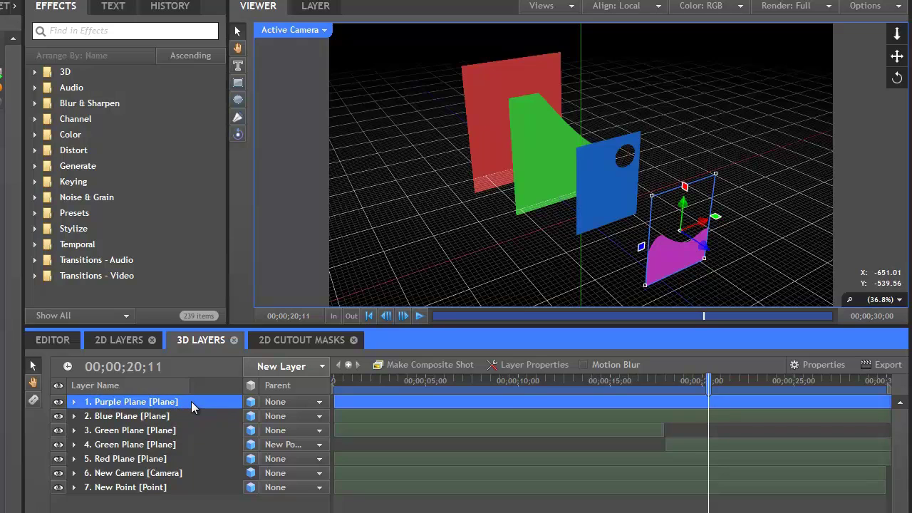
drag(191, 406, 191, 500)
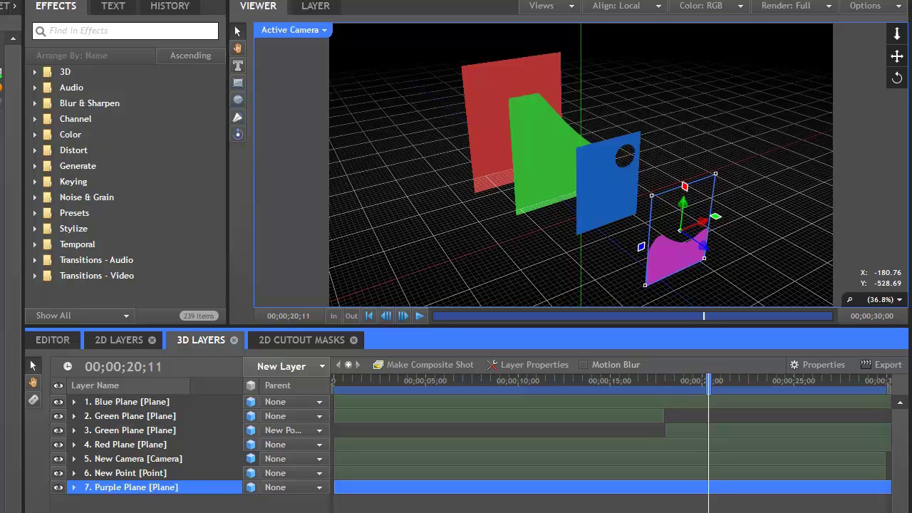
click(732, 276)
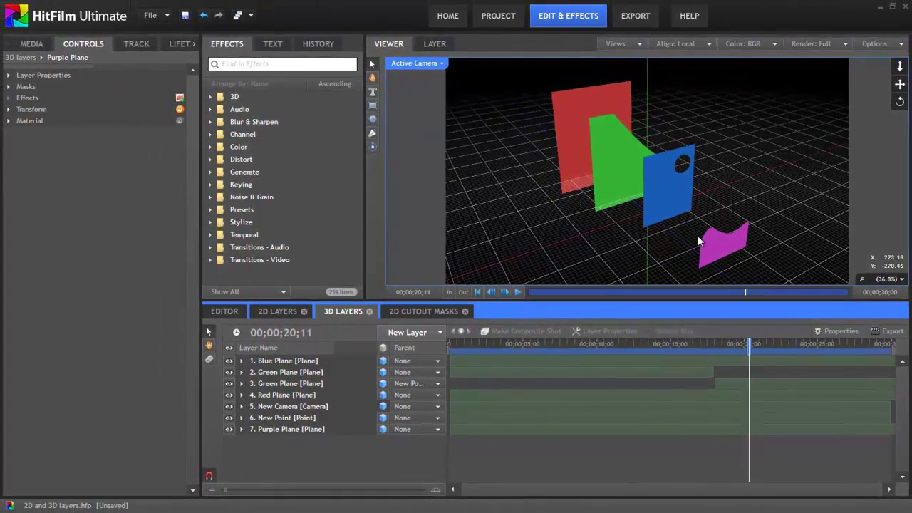
Set the Blue Plane's Transform Position Z to -1200
click(284, 364)
click(8, 109)
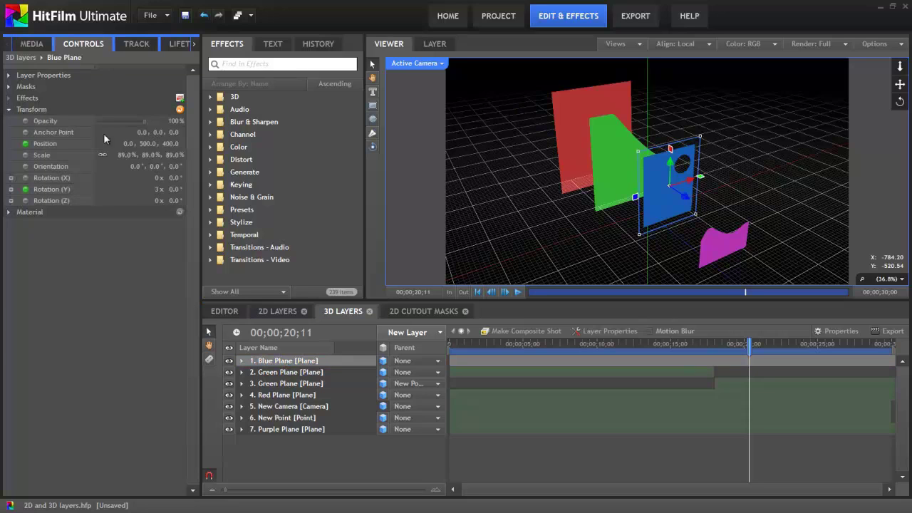
click(169, 144)
key(BackSpace)
text(-1200)
click(241, 360)
Move Blue Plane below Red Plane to fourth place in the layer list
click(241, 361)
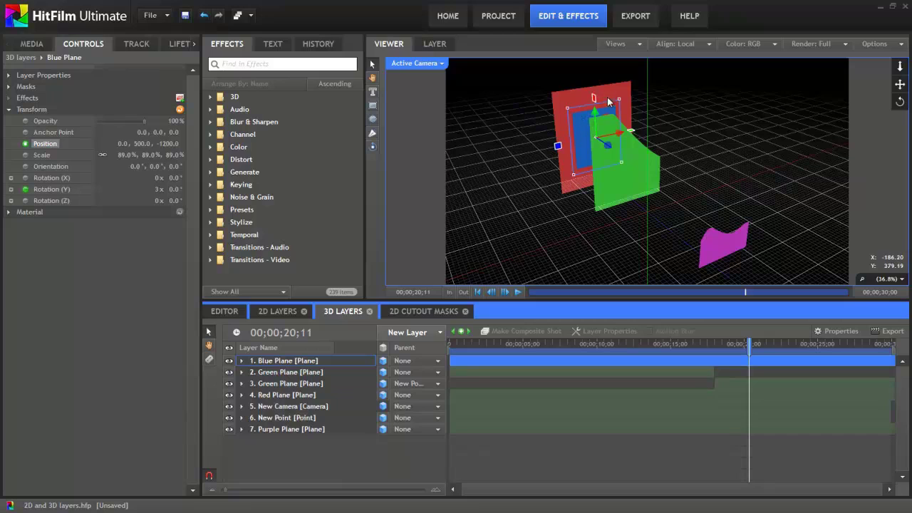
click(287, 363)
drag(286, 363, 284, 397)
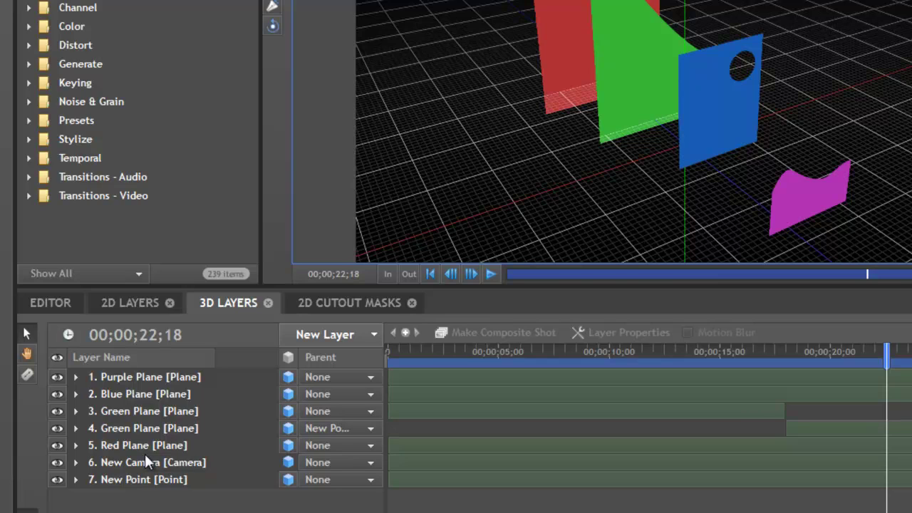
Select Blue Plane in the 3D Layers timeline and expand its Transform properties in Controls
click(175, 509)
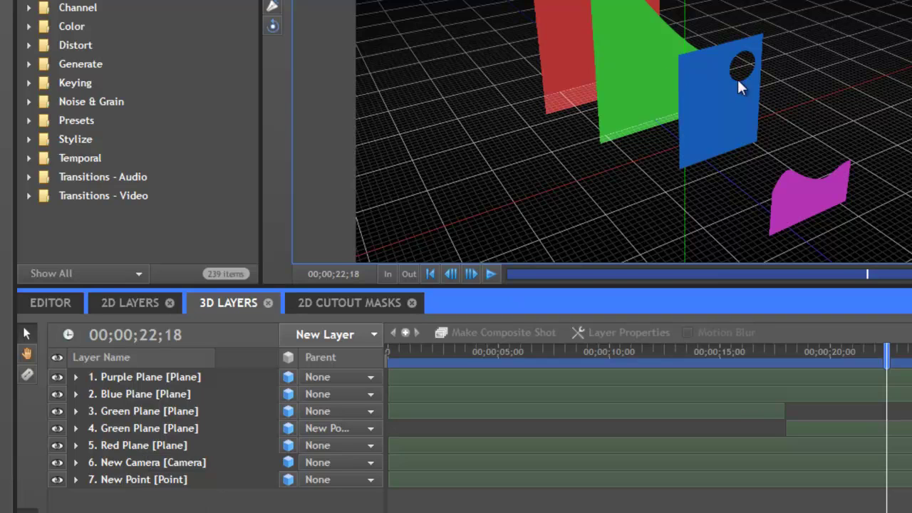
click(137, 394)
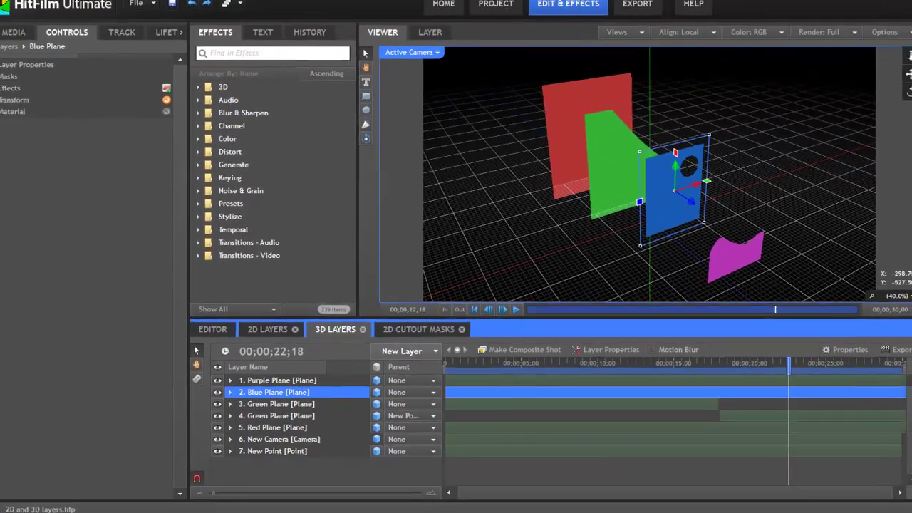
click(9, 110)
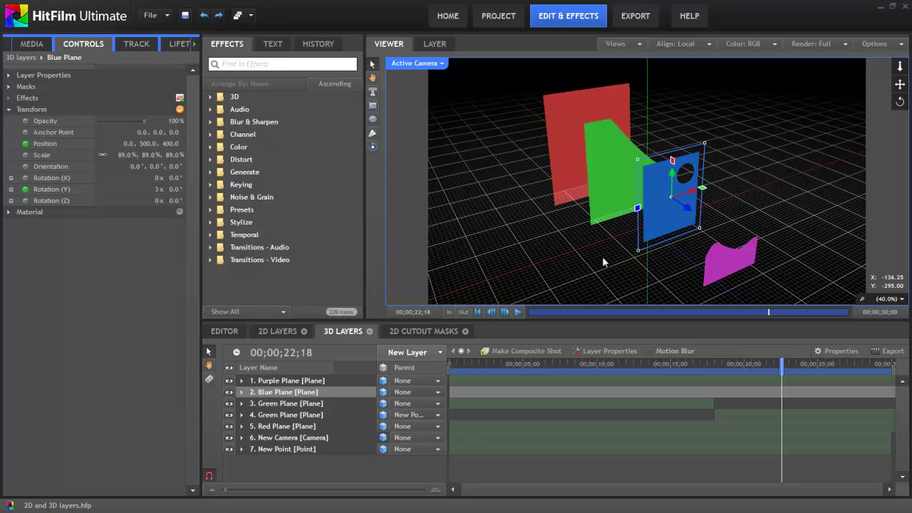
Change Blue Plane's layer type from 3D to 2D
click(383, 392)
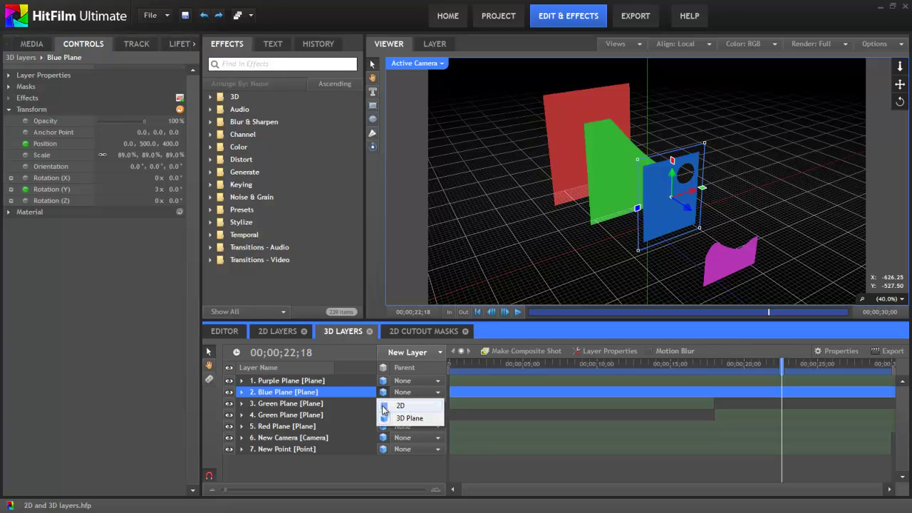
click(385, 407)
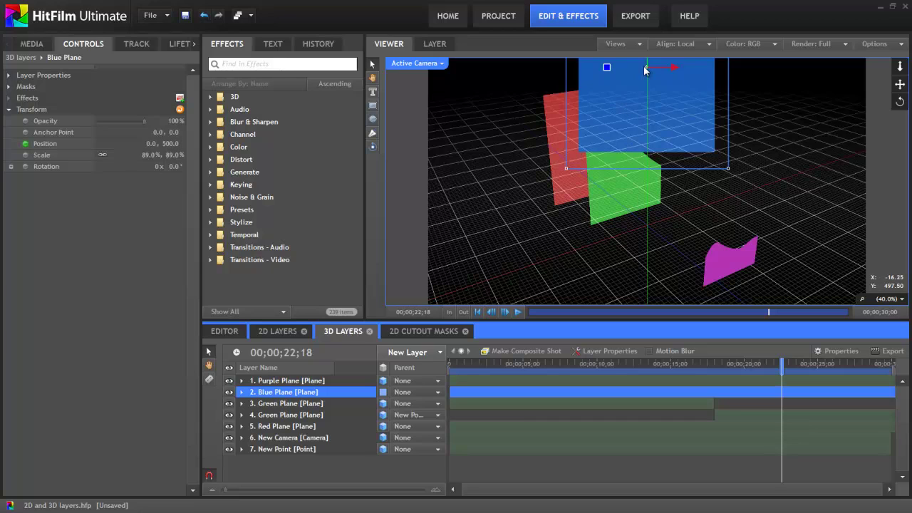
Set the 2D Blue Plane's Position Y to 0 so it sits at 0.0, 0.0
click(167, 144)
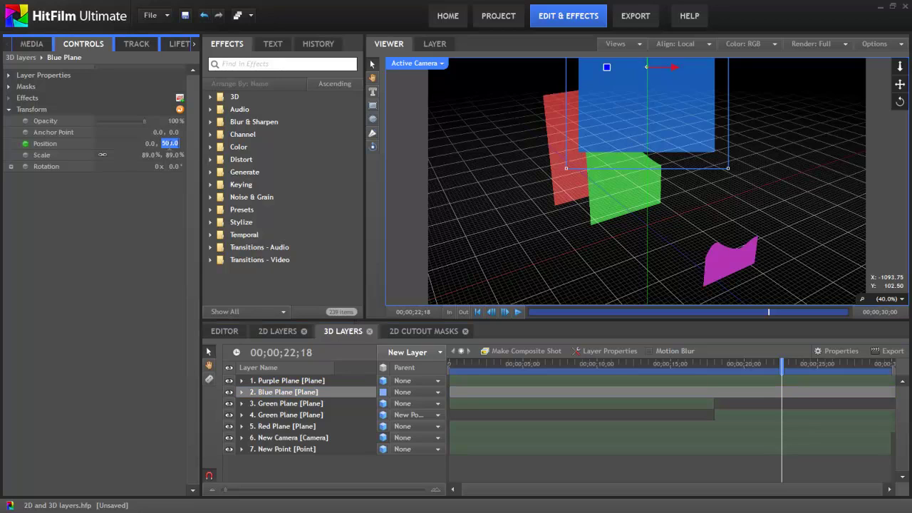
text(0)
key(Return)
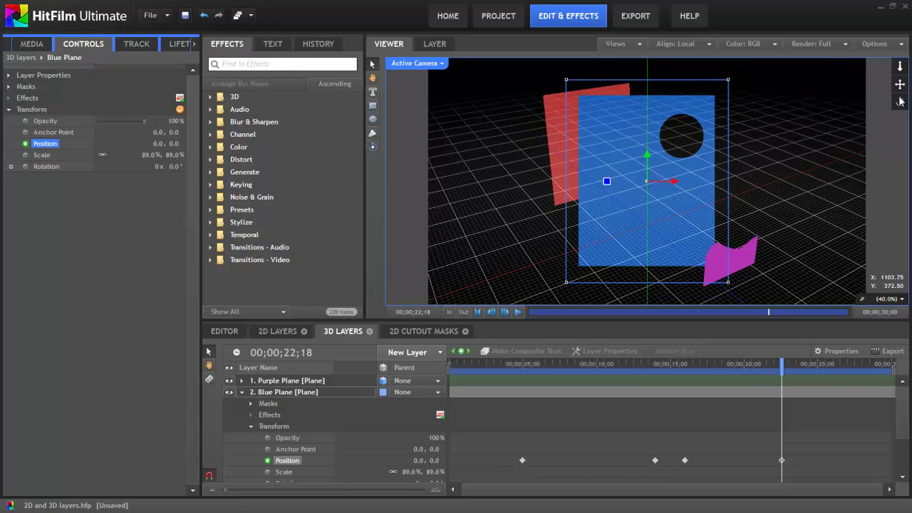
drag(901, 102, 840, 106)
click(640, 234)
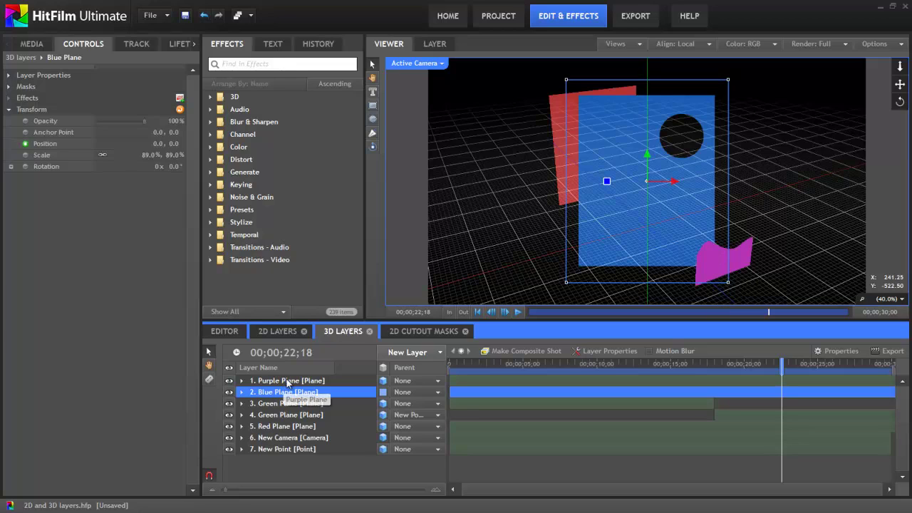
click(229, 392)
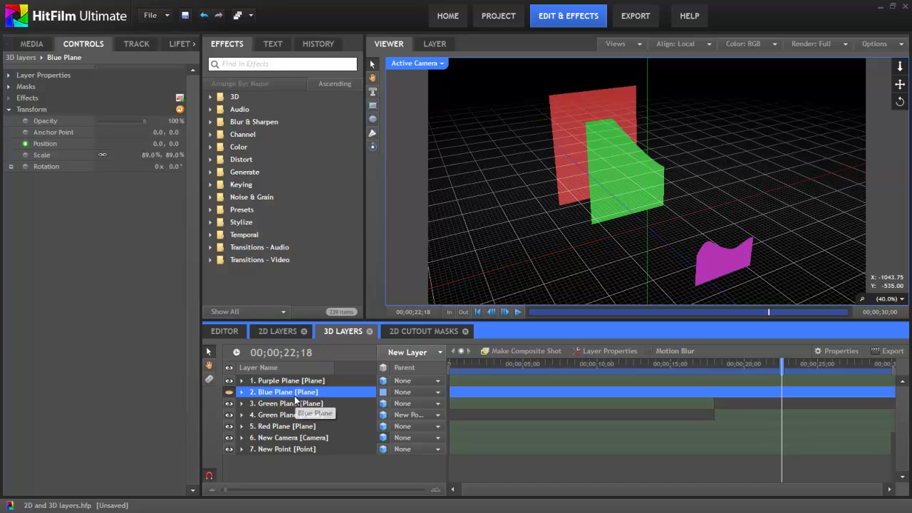
click(228, 392)
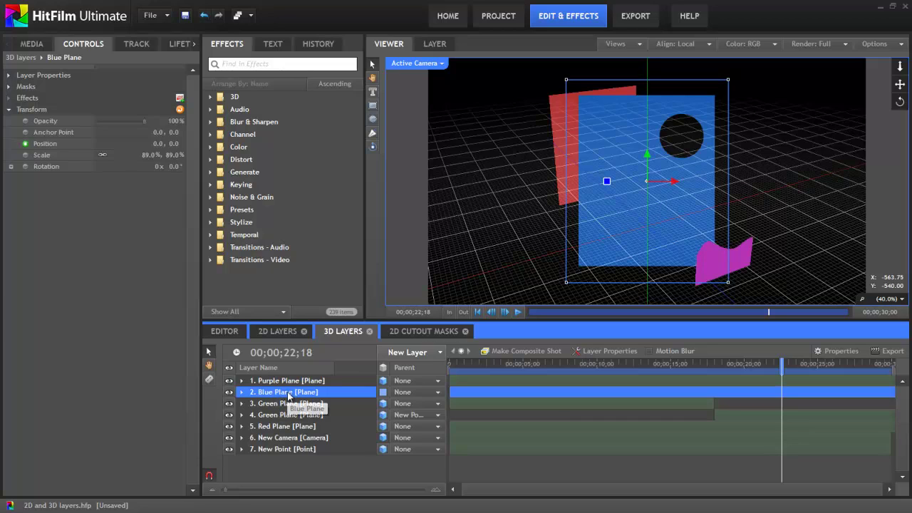
Reorder layers: Blue Plane below Red Plane, Purple Plane below Blue Plane, then reselect Blue Plane
drag(290, 396, 291, 432)
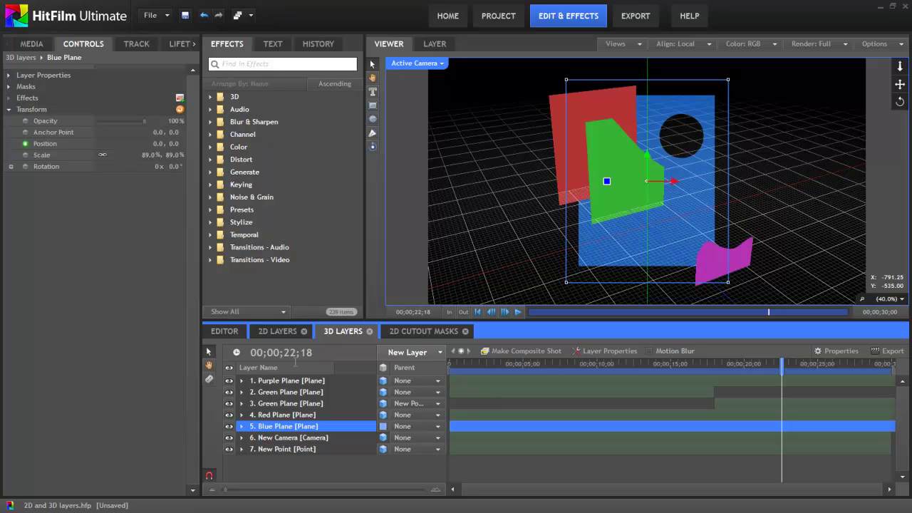
drag(291, 384, 289, 435)
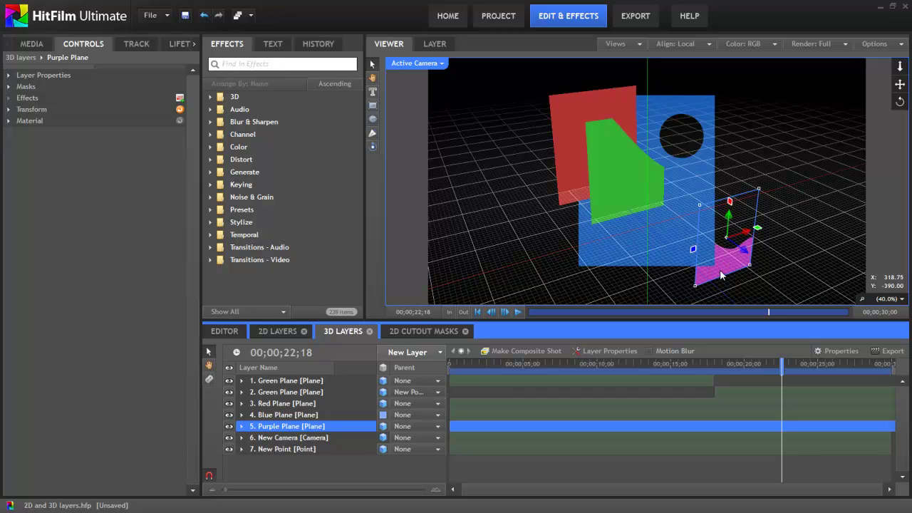
click(269, 416)
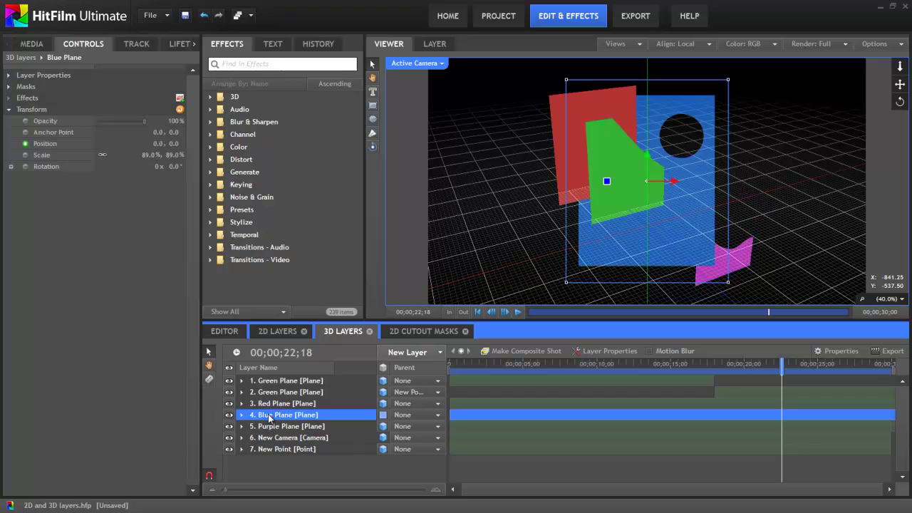